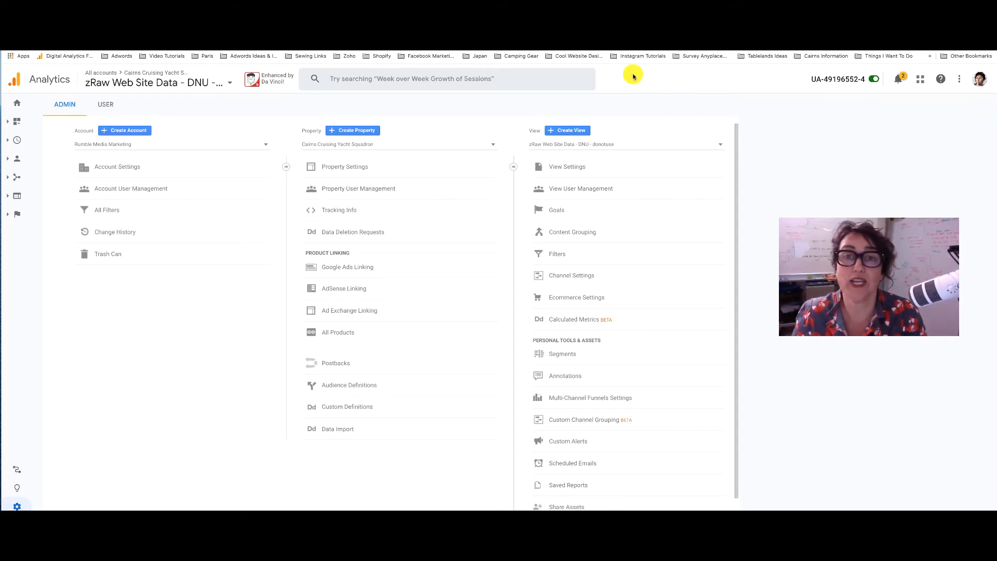
- Switch from Analytics to Google Tag Manager and look over the accounts list
click(616, 23)
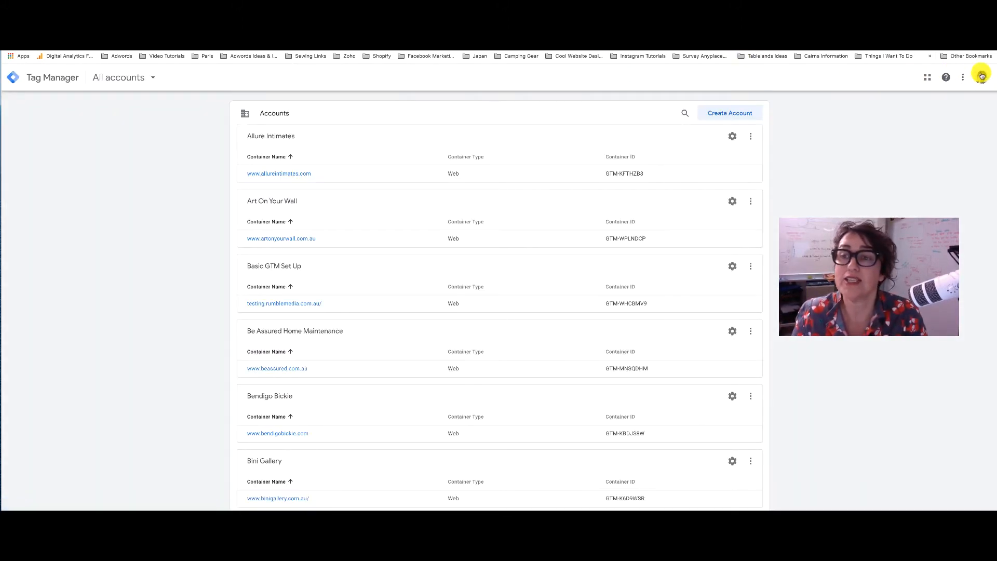
scroll(367, 141, down, 2)
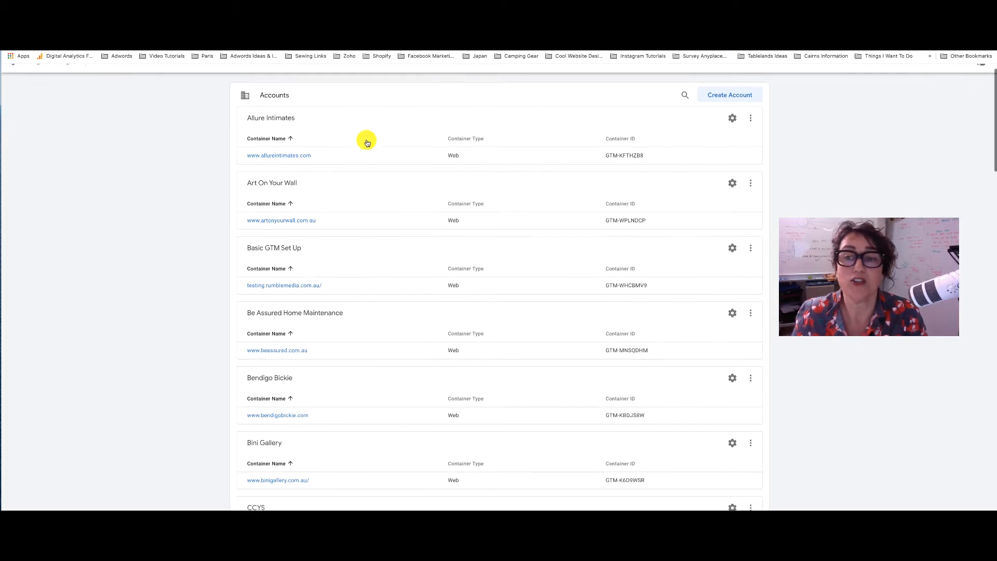
scroll(676, 111, up, 2)
- Start a new account named CCYS with country Australia and anonymous data sharing with Google enabled
click(715, 114)
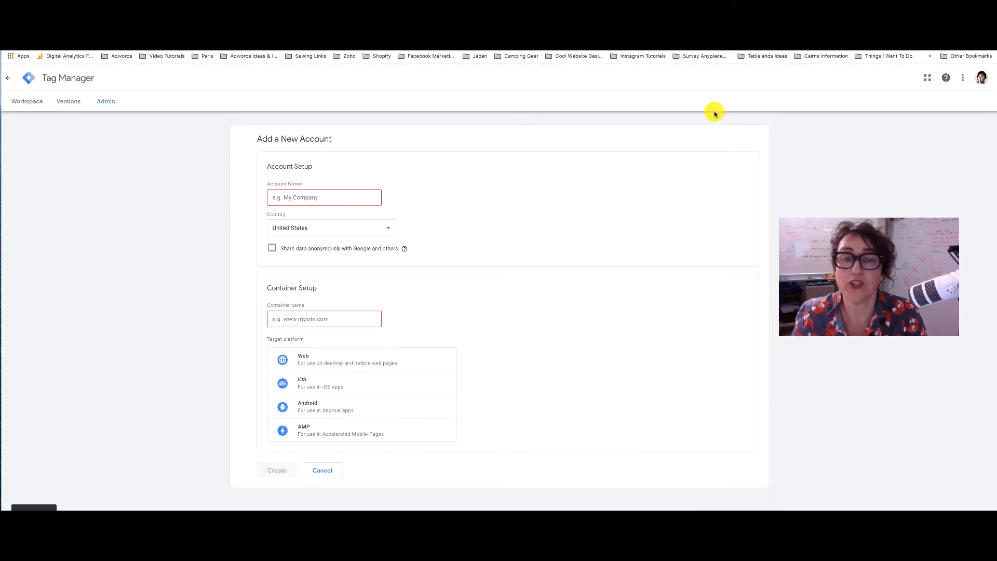
click(288, 199)
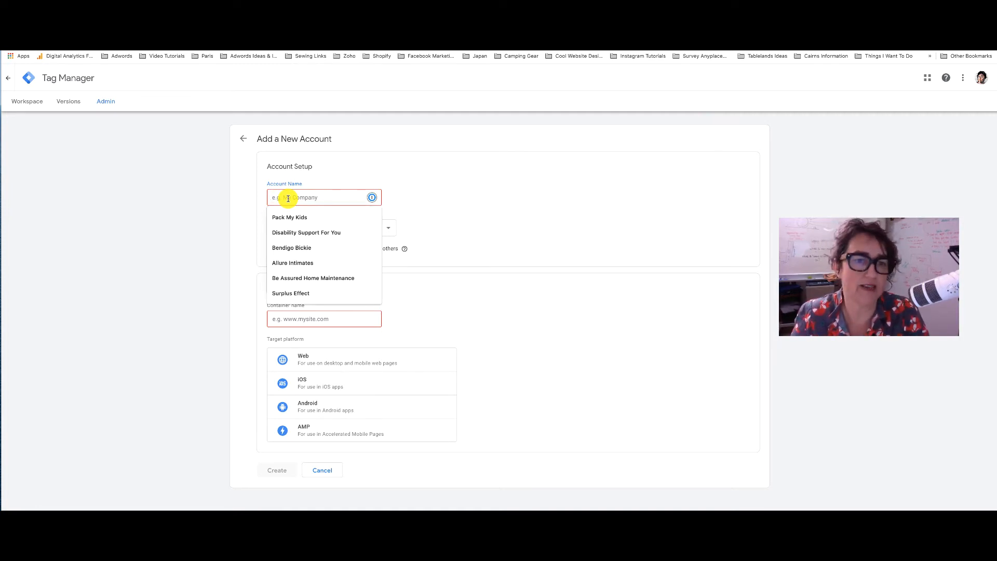
text(CCY)
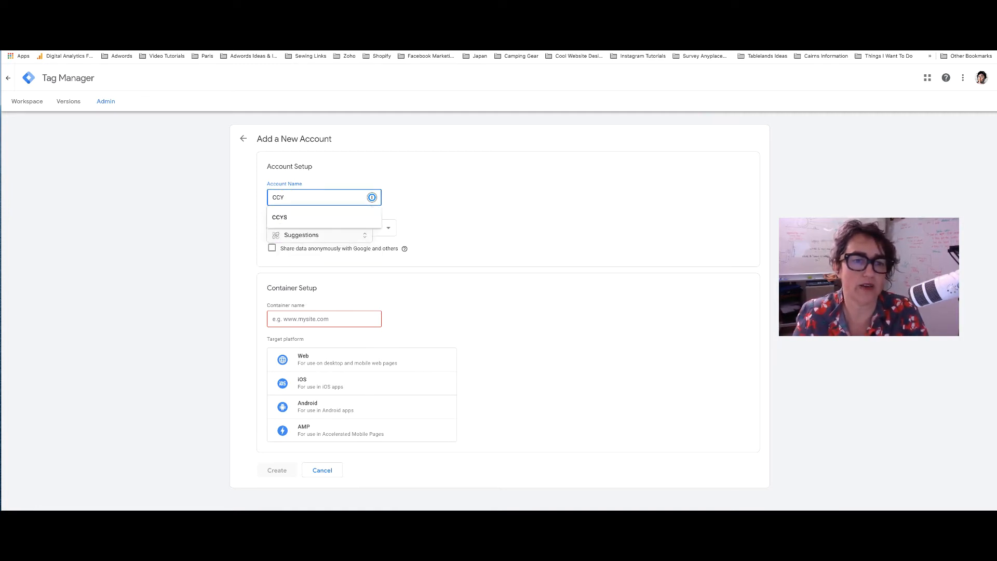
text(S)
click(490, 193)
click(362, 229)
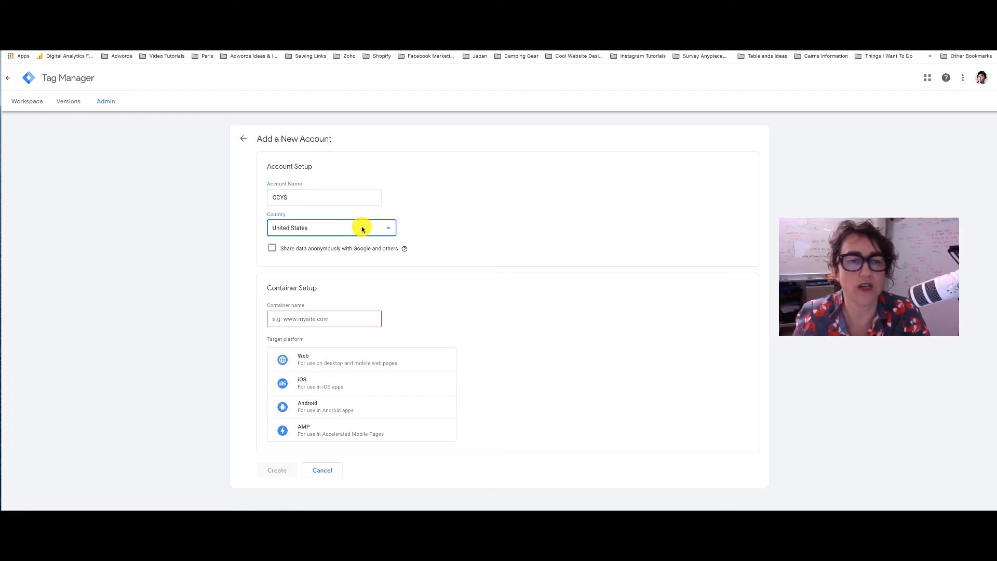
scroll(336, 63, up, 20)
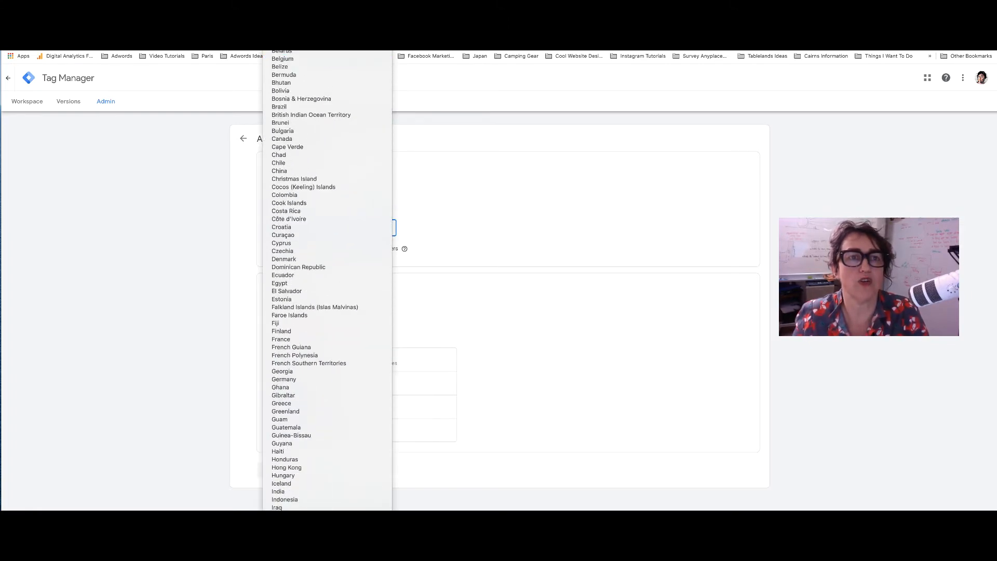
click(333, 23)
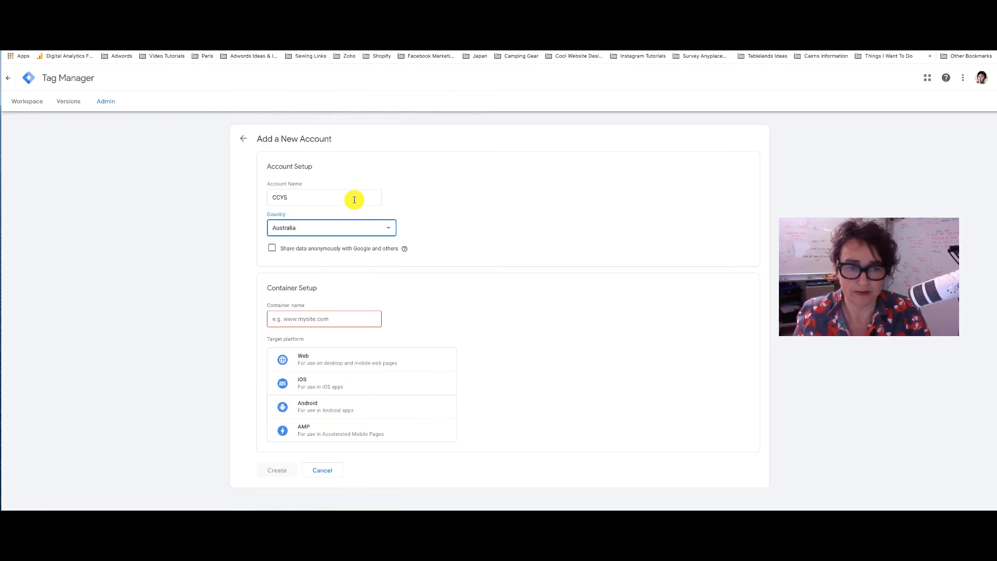
click(272, 249)
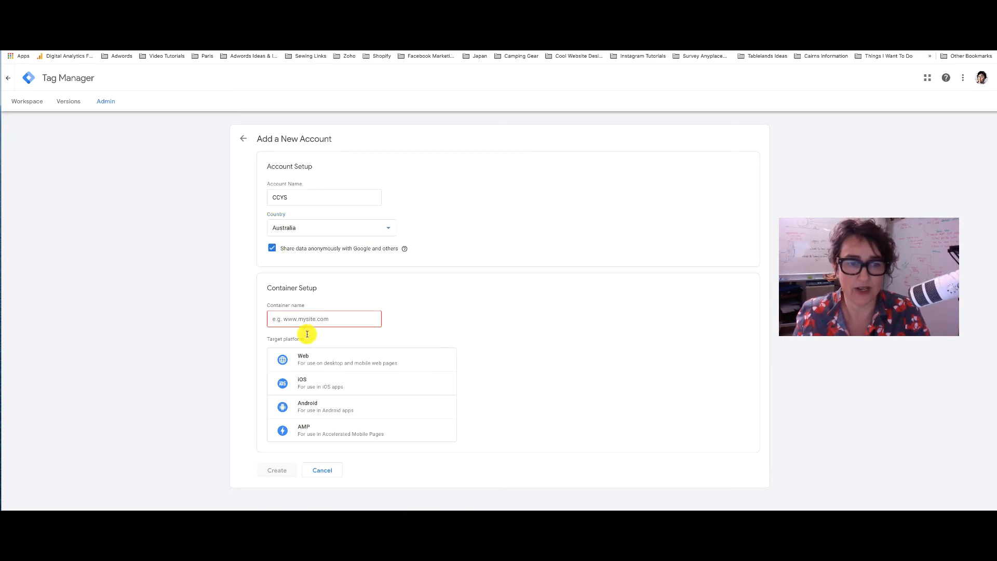
click(284, 318)
text(w)
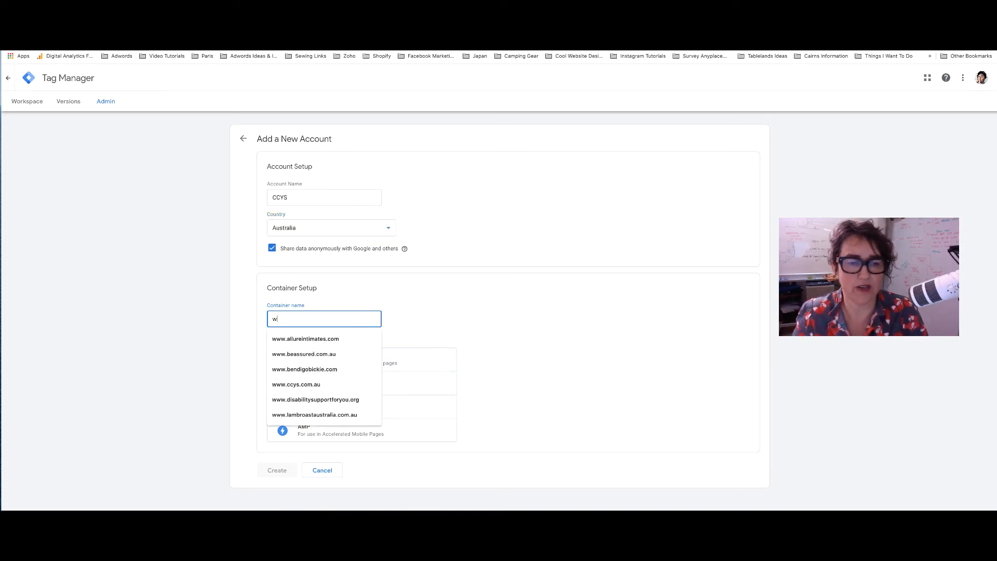
text(ww.ccys.com.au)
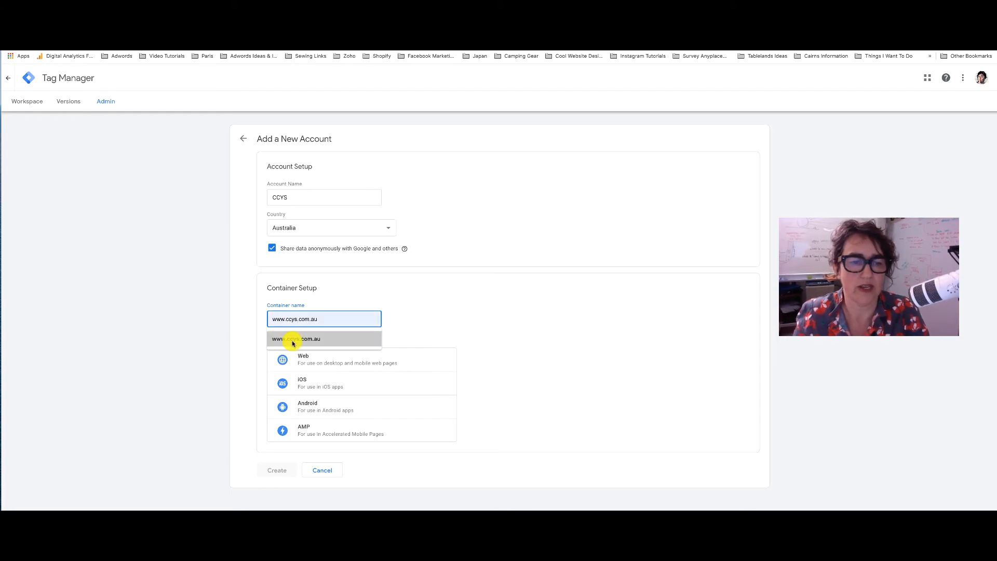
click(300, 342)
click(308, 358)
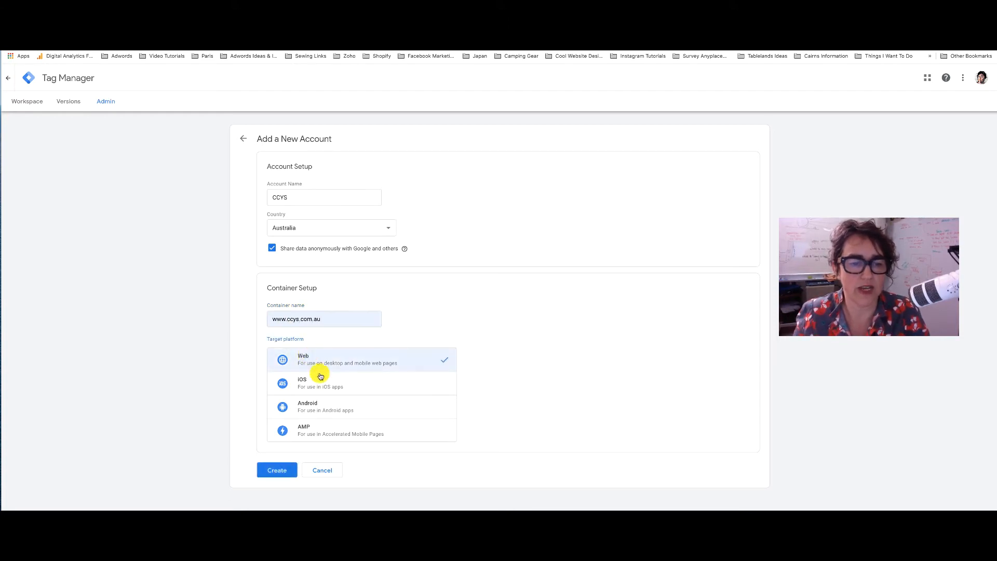
click(287, 470)
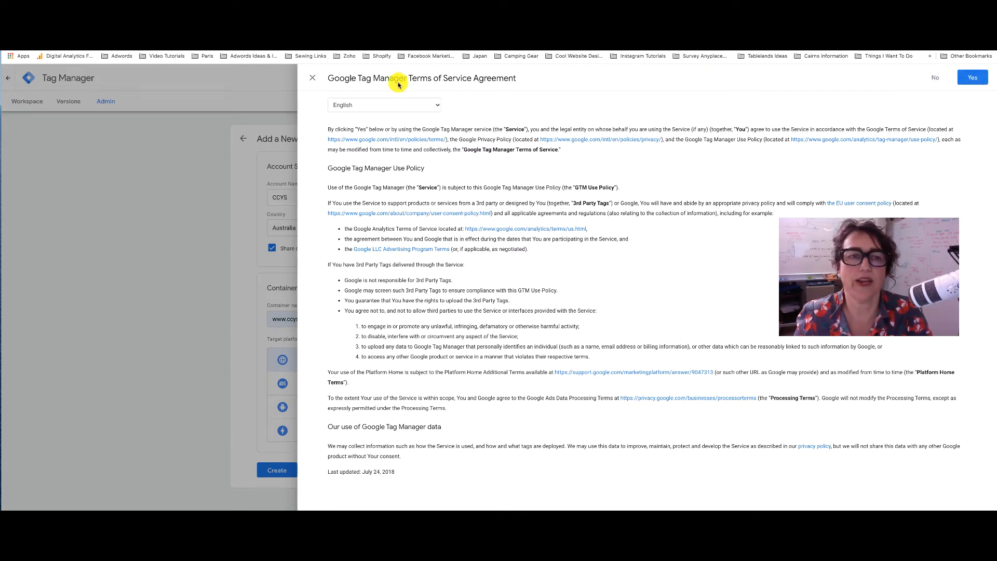
click(313, 79)
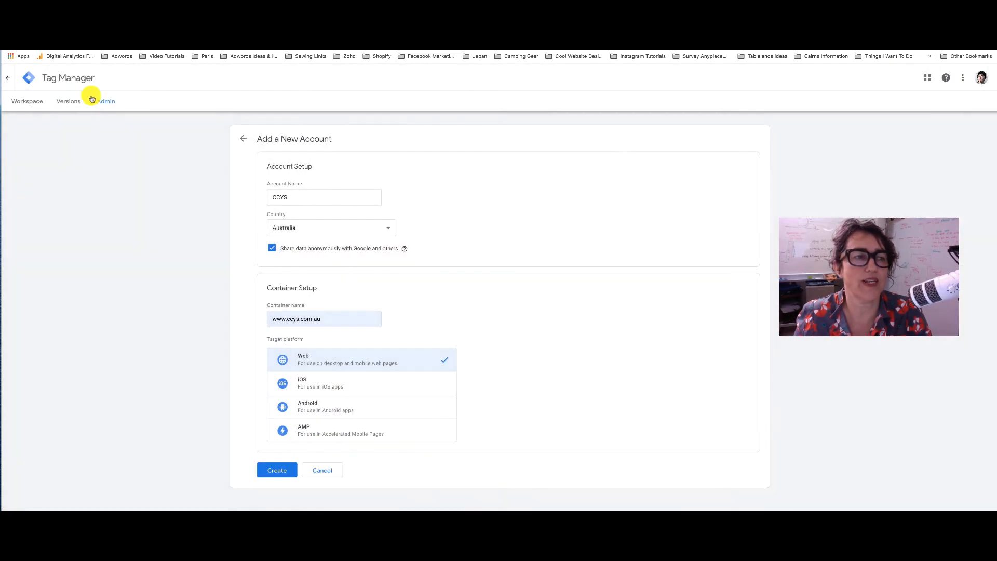
click(8, 76)
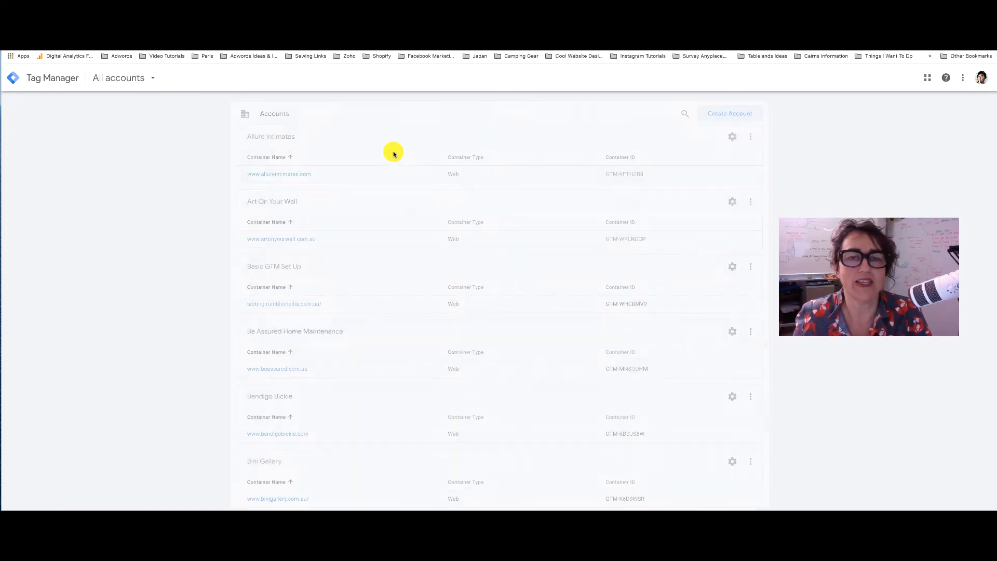
- Find the existing CCYS account in the accounts list and open its wwwccys.com.au container
scroll(395, 153, down, 10)
scroll(396, 155, down, 3)
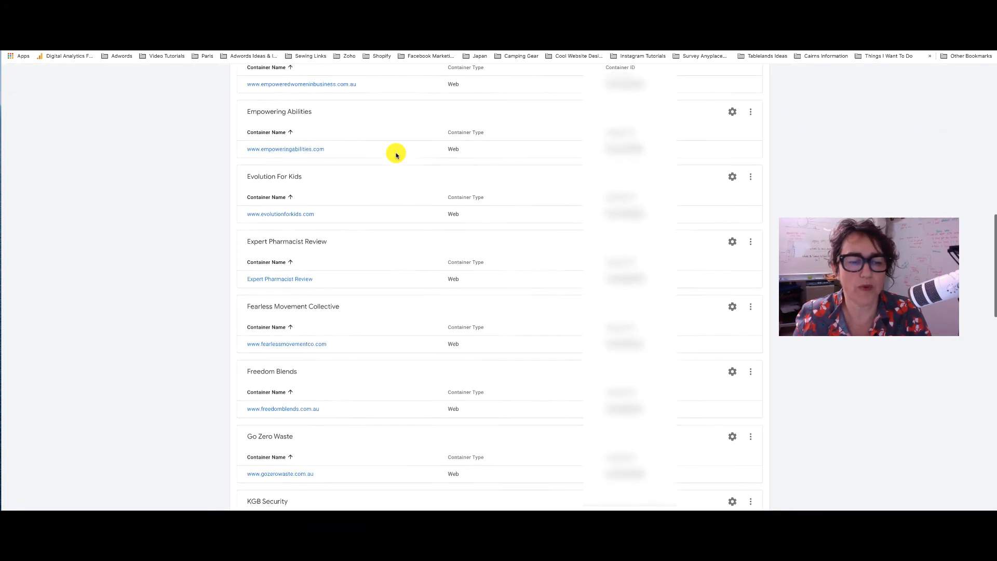
scroll(396, 155, up, 7)
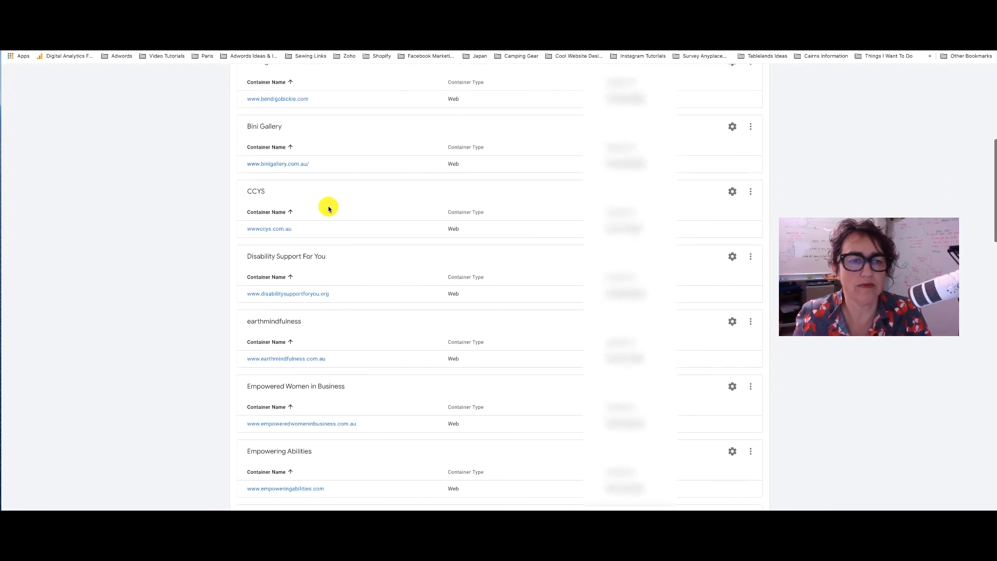
click(271, 227)
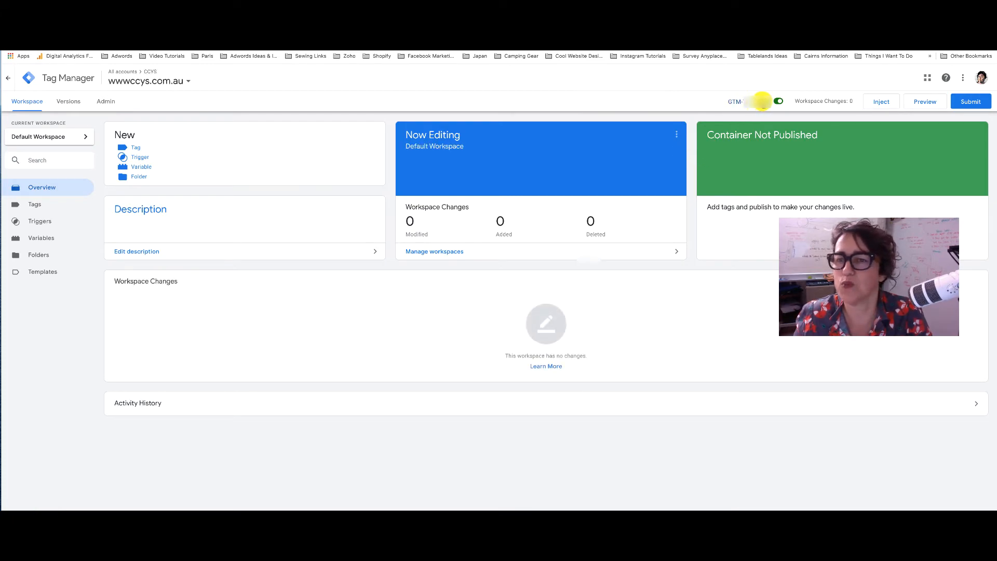
- View the container's Google Tag Manager installation code, highlight the head and body placement instructions, and close the dialog
click(734, 101)
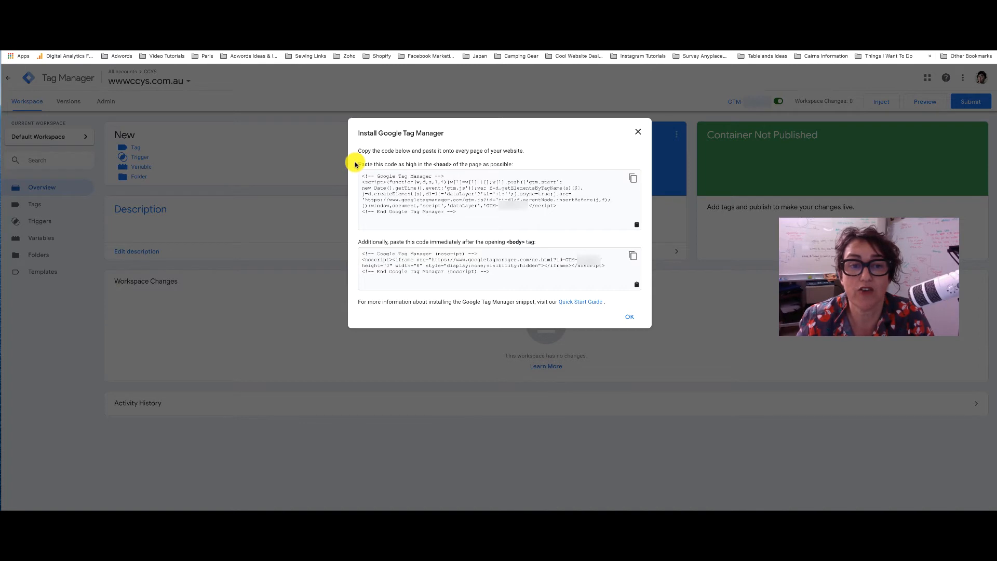
drag(352, 162, 513, 167)
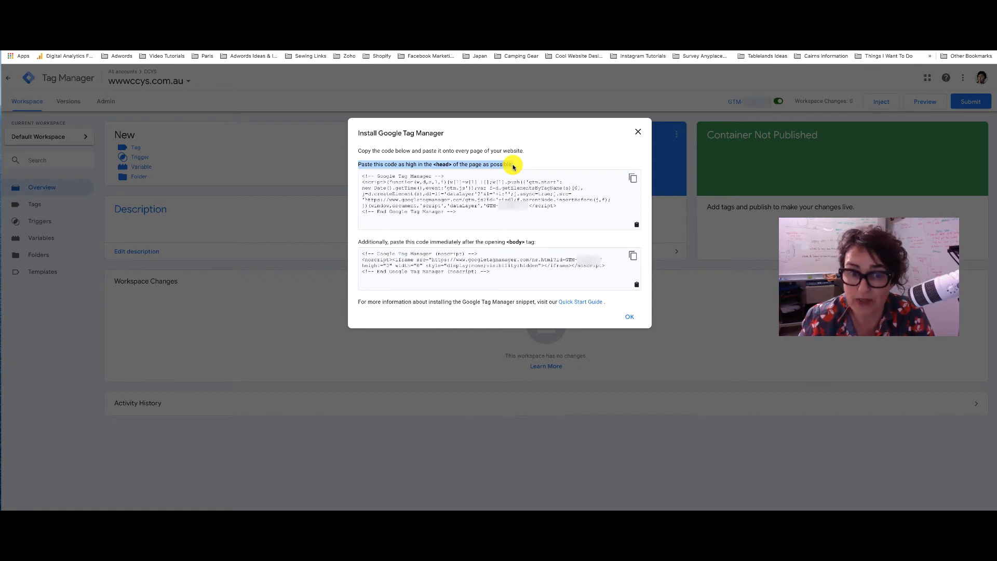
drag(356, 243, 537, 246)
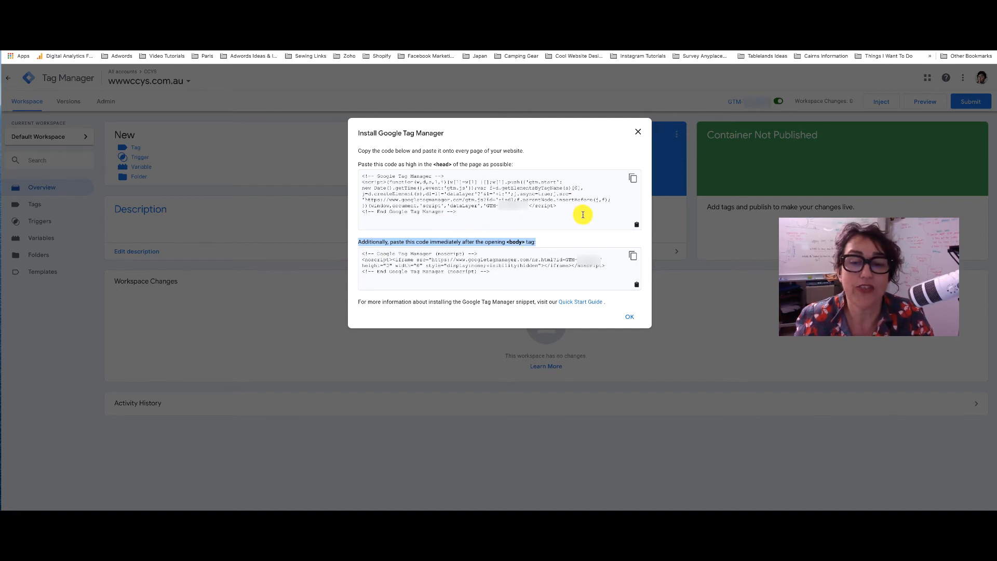
click(638, 132)
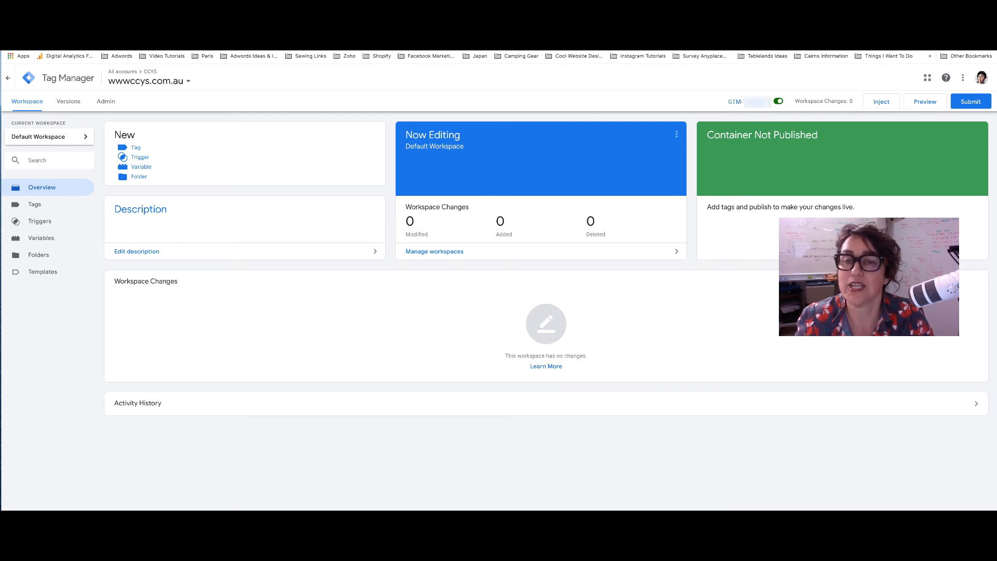
- Switch to the Cairns Cruising Yacht Squadron WordPress dashboard and look through its installed plugins for Google Tag Manager for Wordpress
click(735, 27)
scroll(151, 218, down, 12)
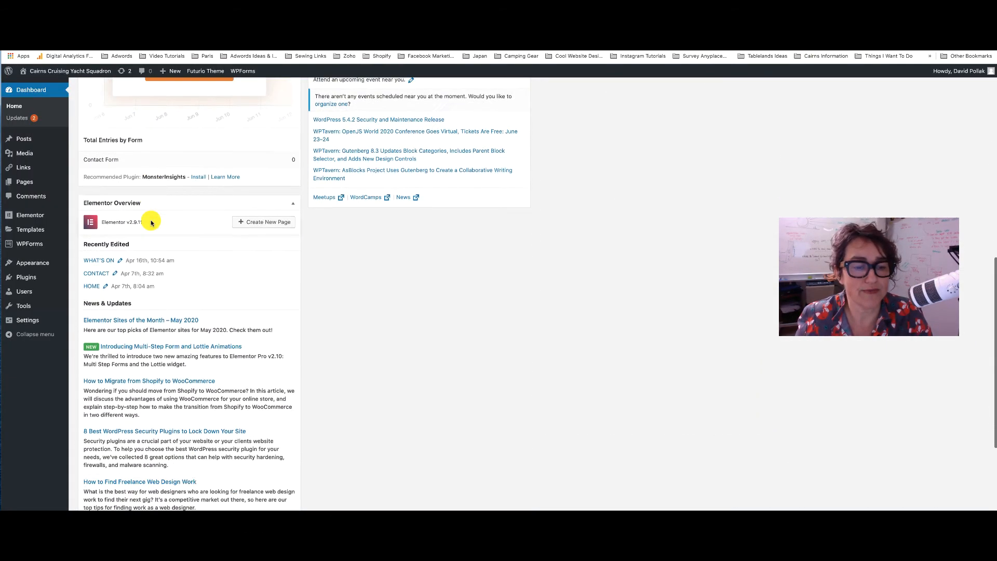
mouse_move(26, 275)
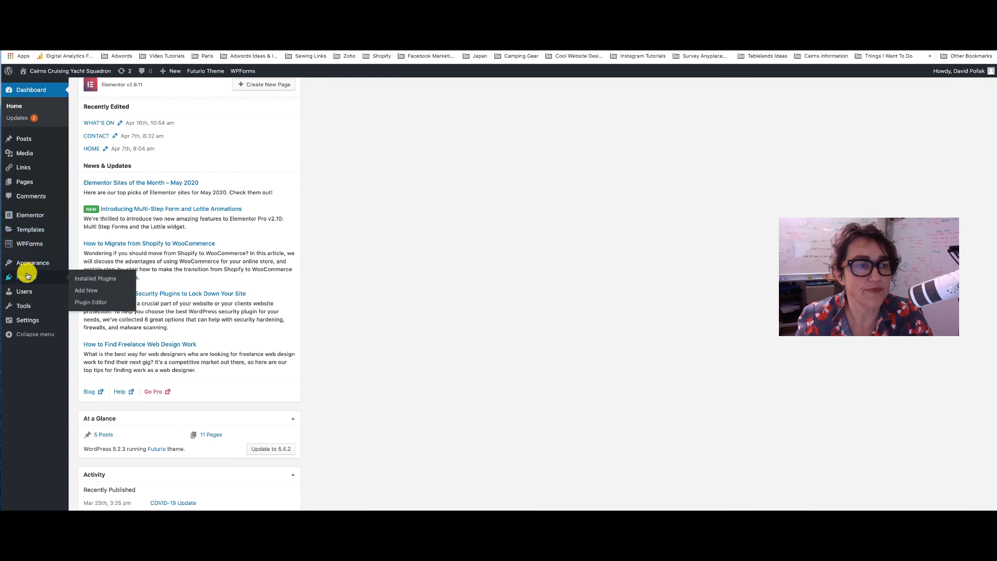
click(130, 272)
scroll(169, 291, down, 5)
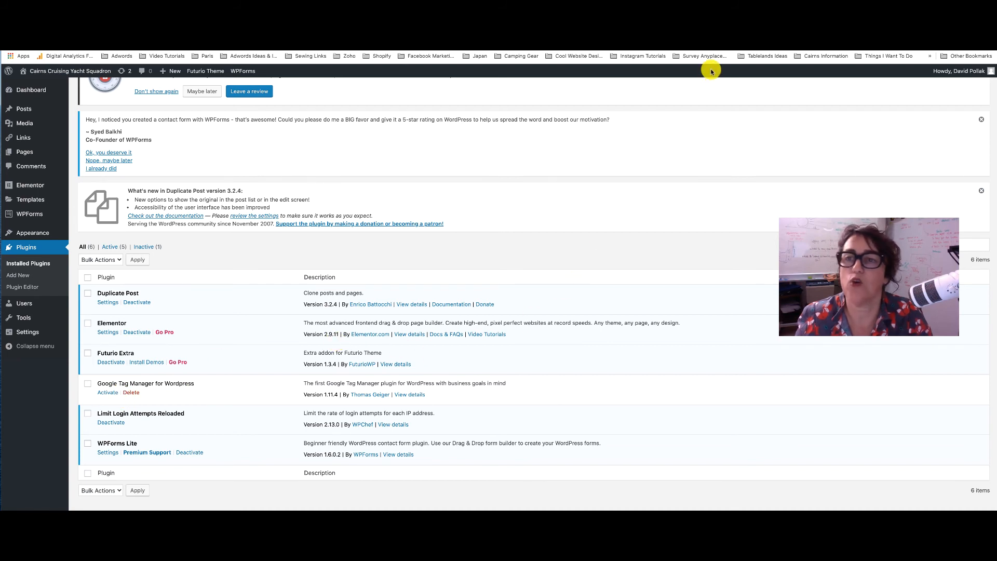
- Switch back to the CCYS container's workspace in Google Tag Manager
click(576, 26)
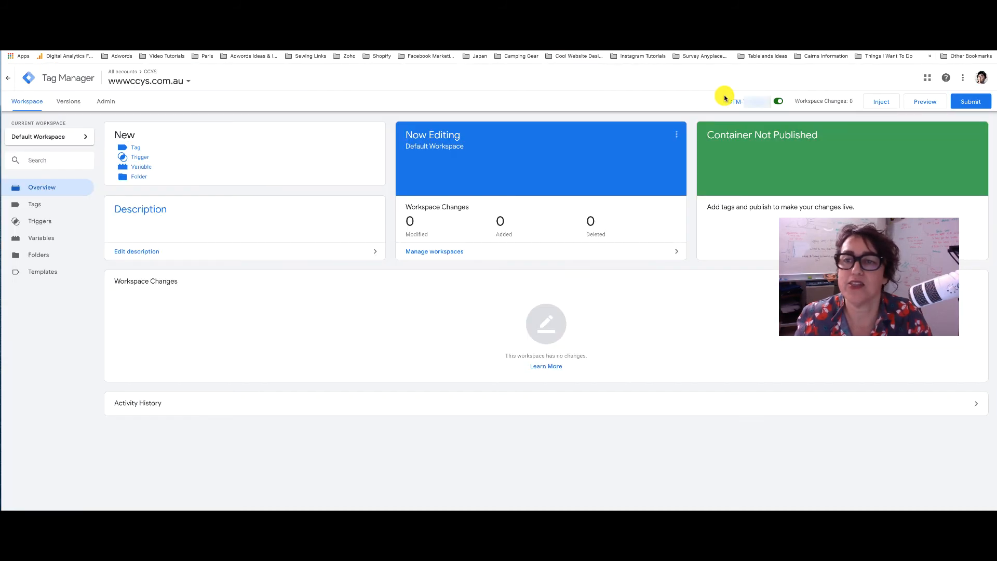